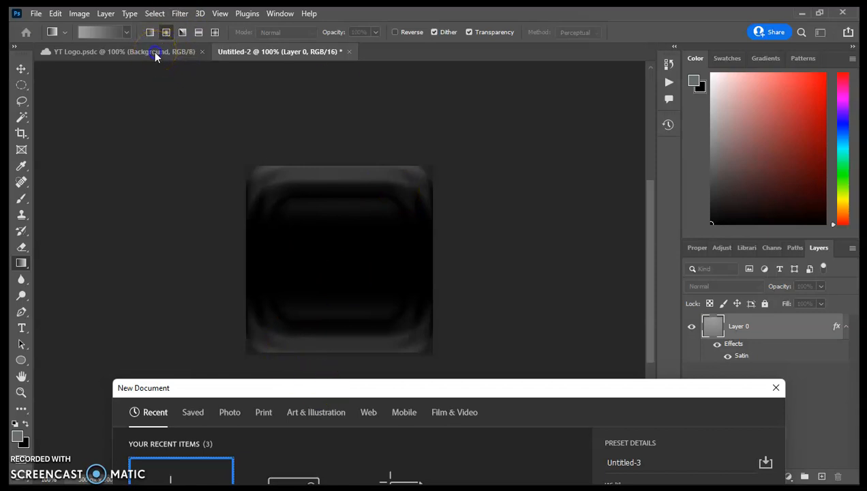
- Create a white 300 x 300 px document at 300 pixels/centimeter, RGB Color, 16 bit, and unlock its background layer
left_click(275, 57)
left_click_drag(351, 387, 327, 51)
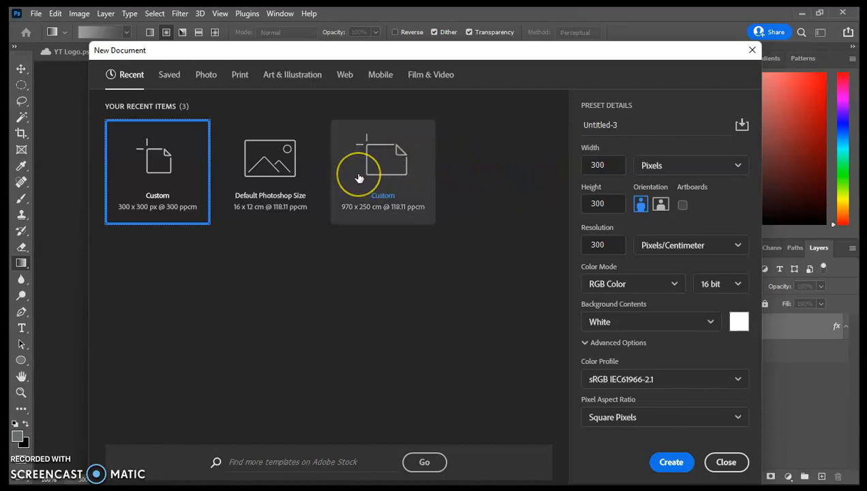
left_click(265, 160)
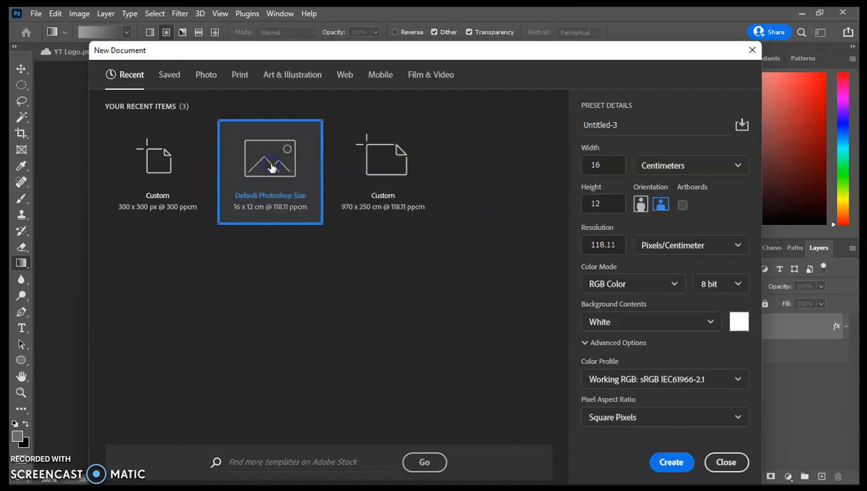
left_click(176, 156)
left_click_drag(242, 47, 270, 367)
left_click_drag(267, 199, 273, 77)
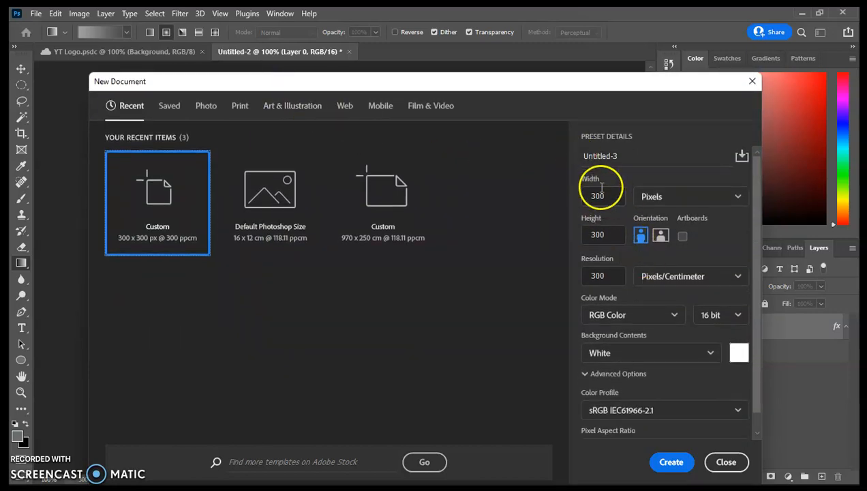
left_click(670, 467)
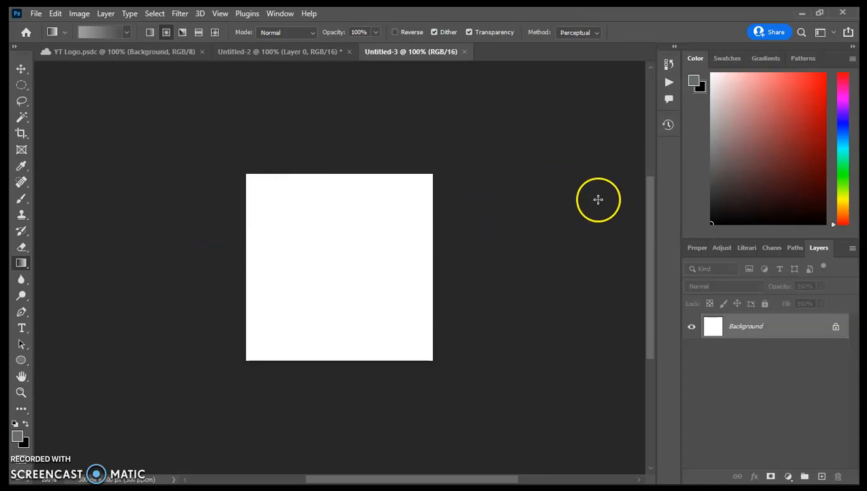
left_click(837, 331)
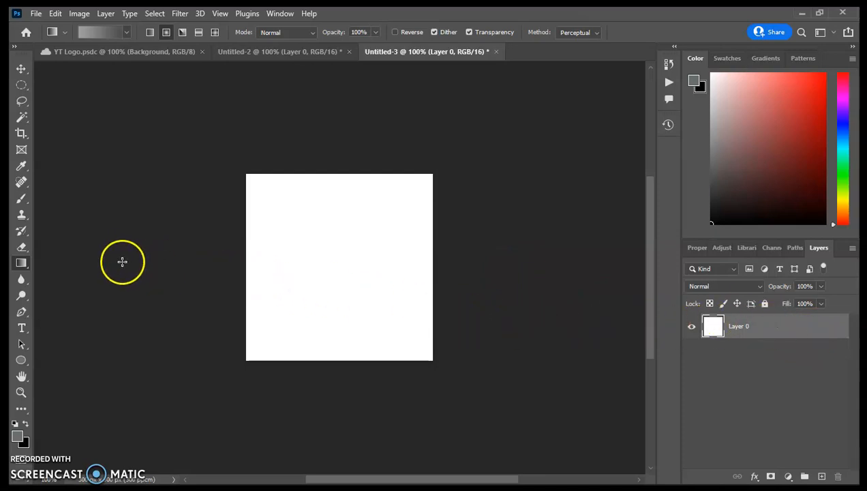
- Review the start and end color stops of the Gradient tool's custom gray gradient
left_click(21, 264)
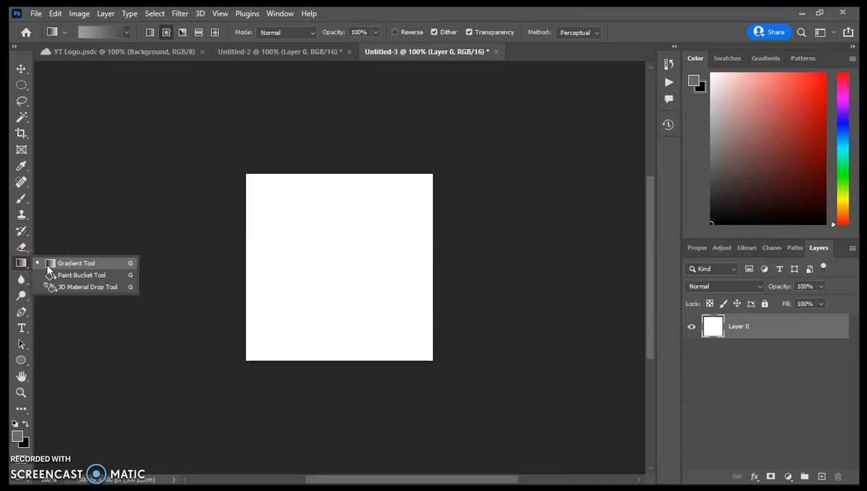
left_click(233, 52)
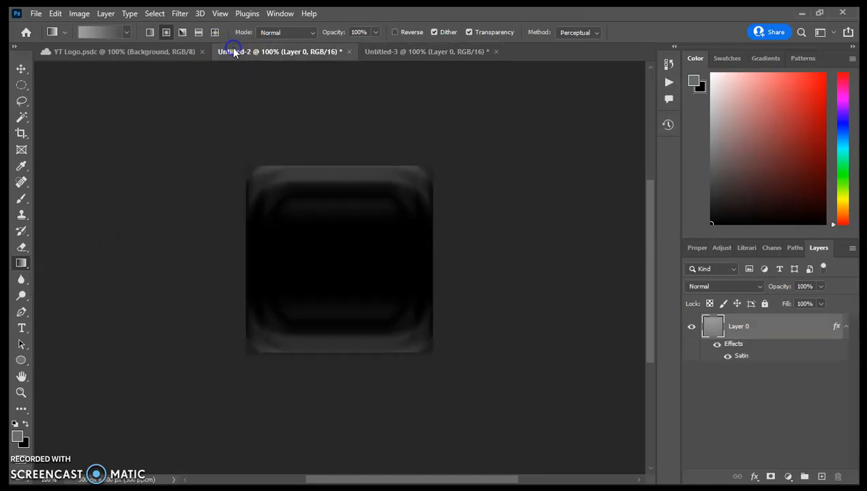
left_click(412, 54)
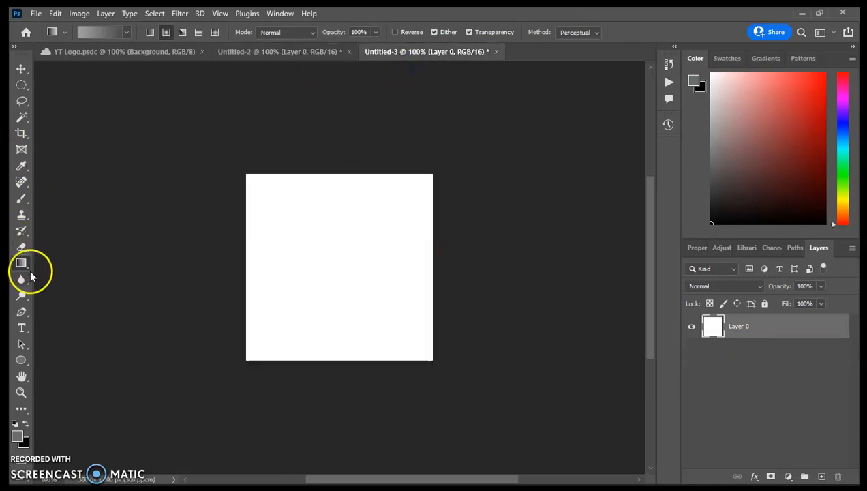
left_click(112, 32)
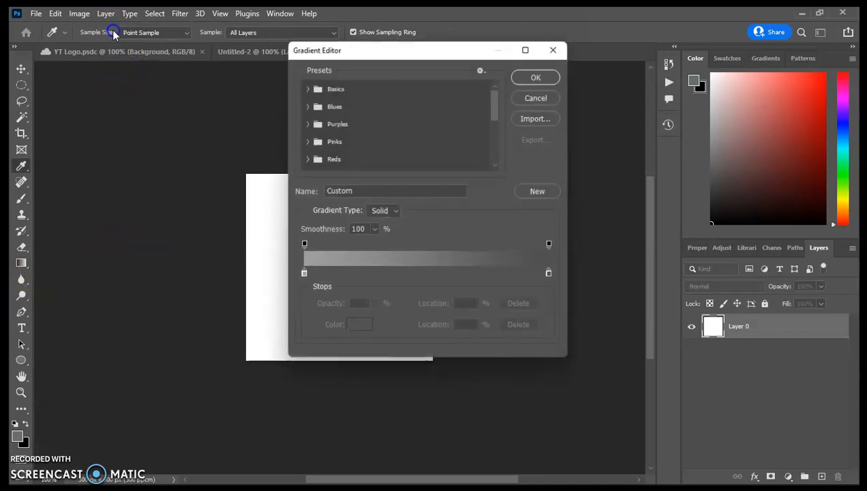
left_click(301, 278)
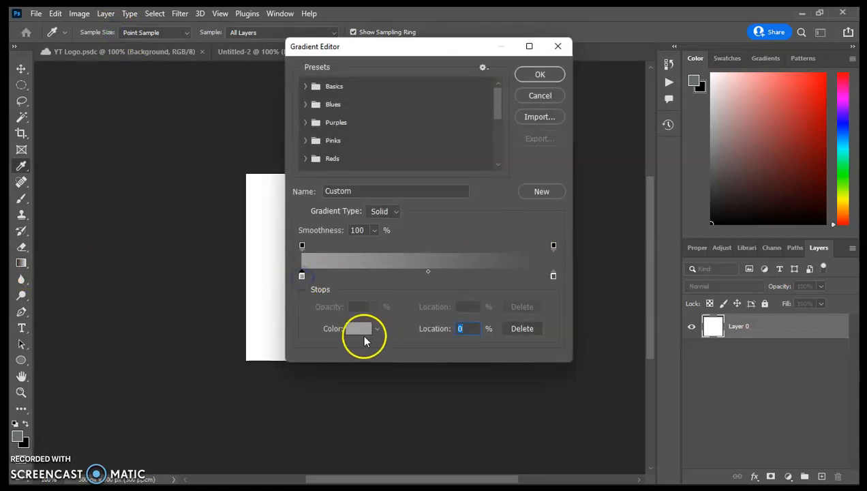
left_click(553, 276)
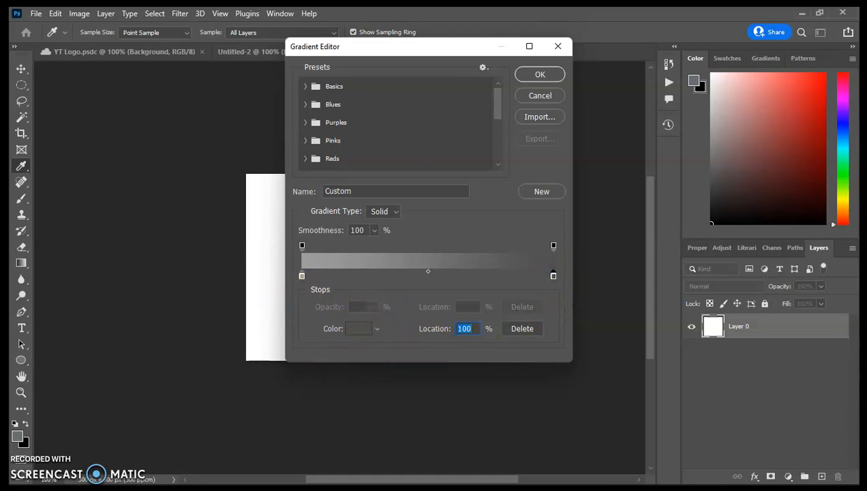
left_click(540, 75)
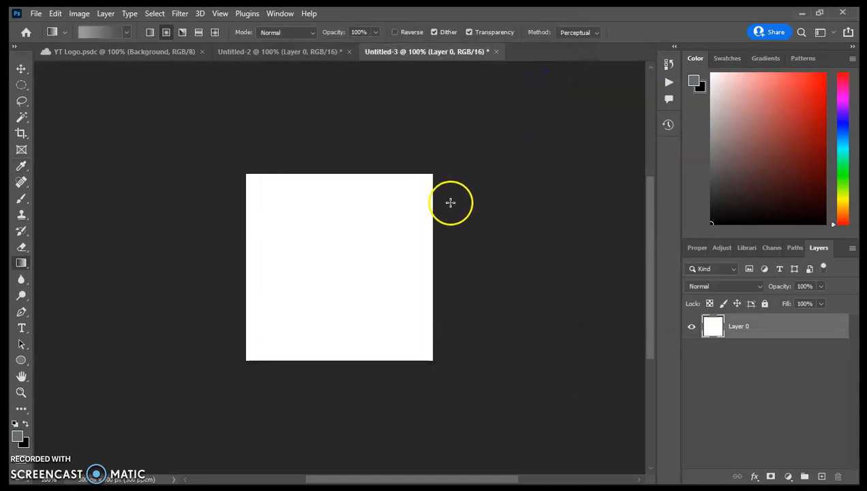
- Fill Layer 0 with the gray gradient, trying linear before settling on a radial one centered on the canvas
left_click_drag(226, 260, 227, 260)
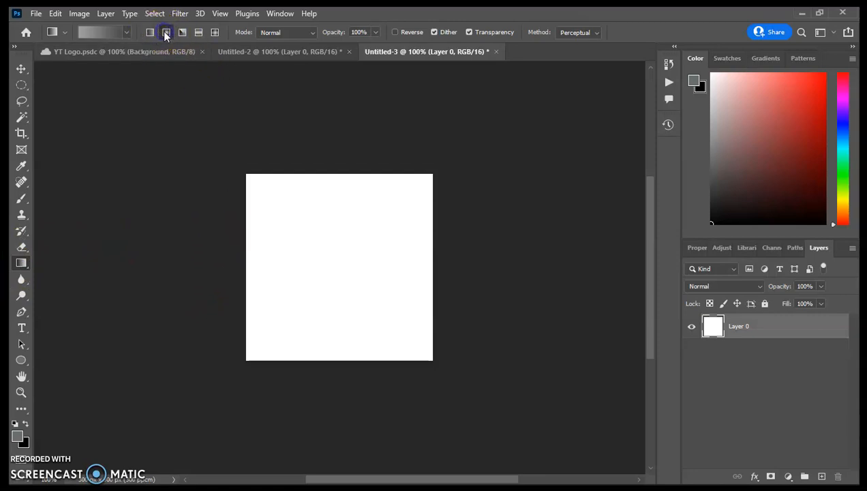
left_click_drag(199, 248, 554, 265)
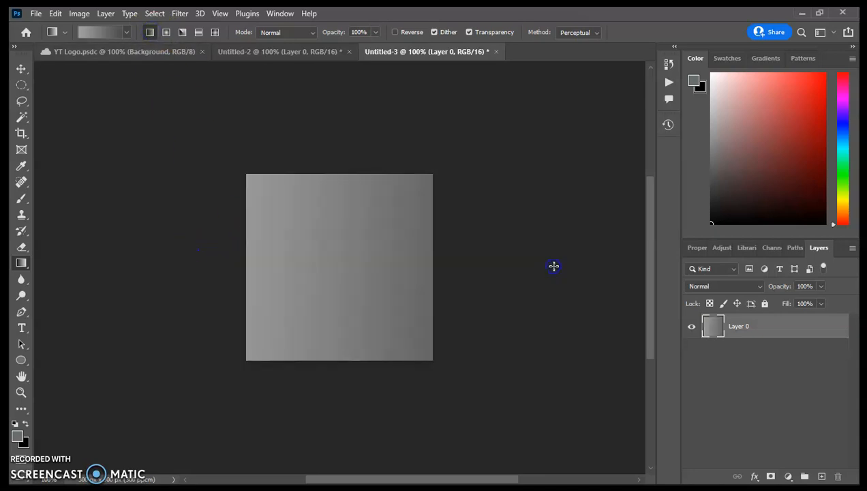
left_click(166, 32)
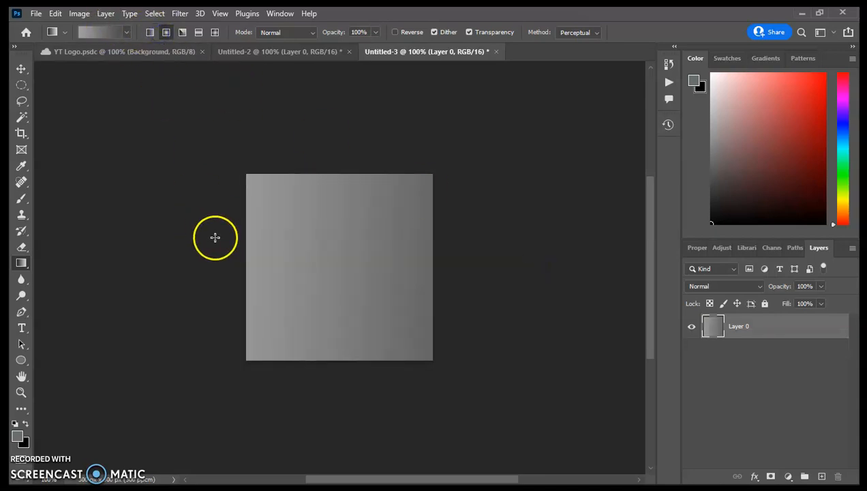
left_click_drag(215, 237, 639, 294)
left_click_drag(285, 259, 389, 261)
left_click_drag(321, 259, 432, 254)
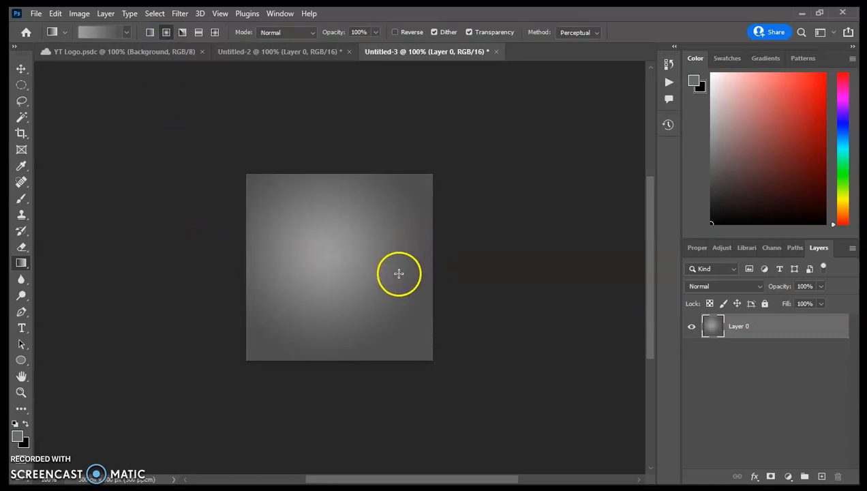
left_click_drag(478, 296, 463, 294)
mouse_move(323, 269)
left_mouse_down()
mouse_move(411, 284)
mouse_move(360, 264)
mouse_move(477, 261)
left_mouse_up()
left_click_drag(349, 262, 492, 267)
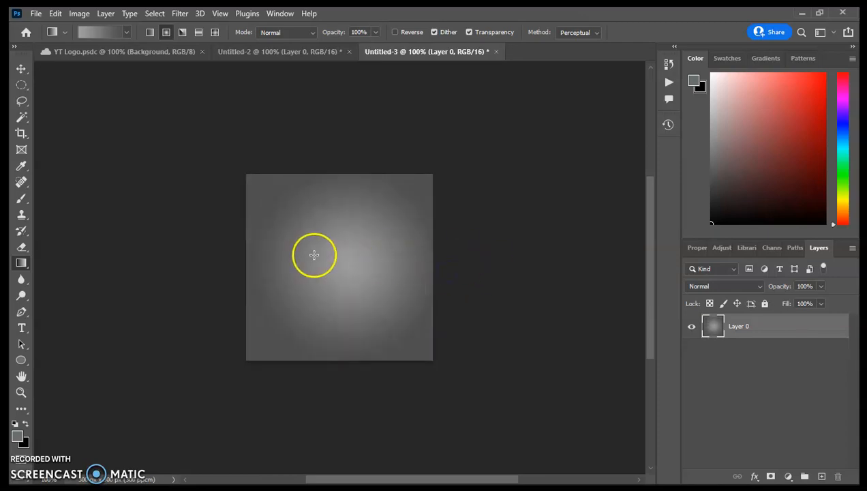
key("ctrl+z")
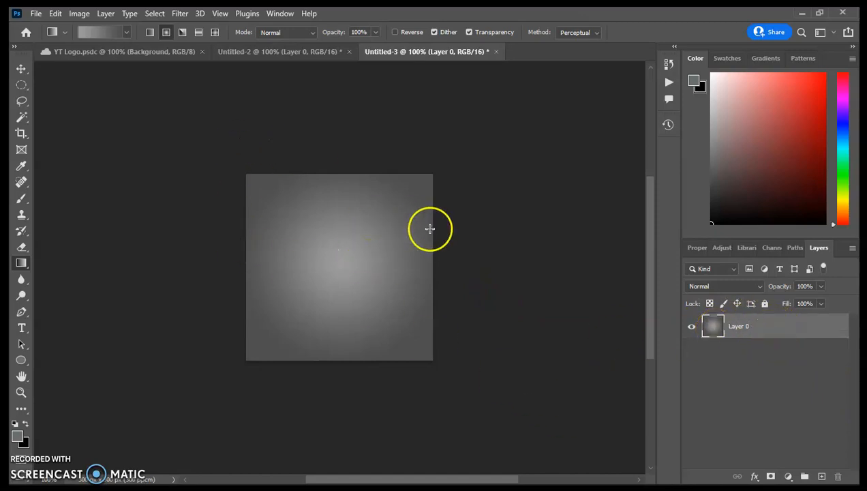
- Enable the Satin layer style on Layer 0 and bring up its structure settings
double_click(780, 329)
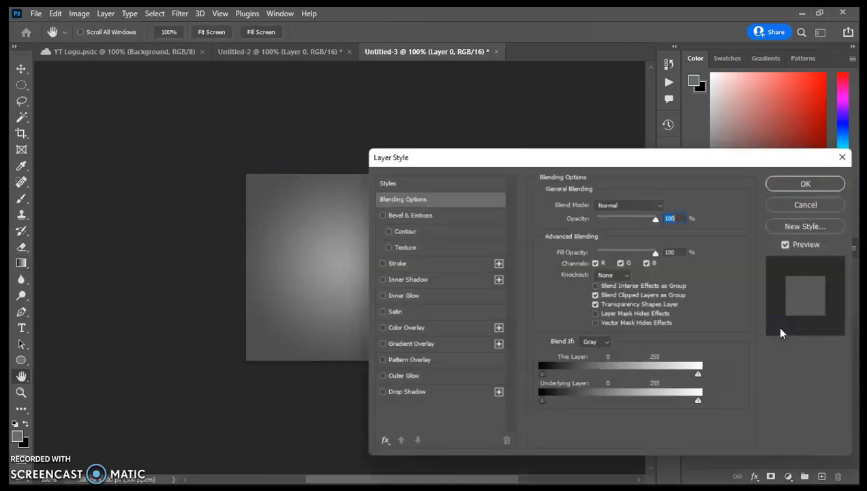
left_click(845, 156)
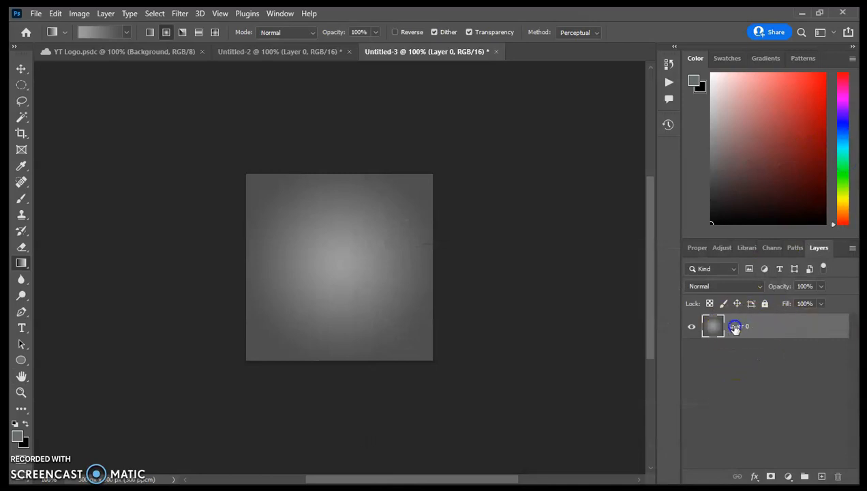
left_click(811, 327)
double_click(809, 326)
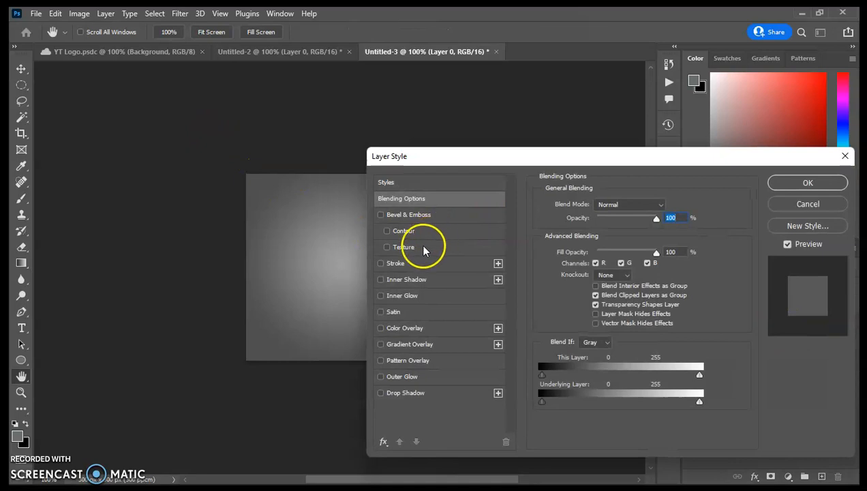
left_click(381, 313)
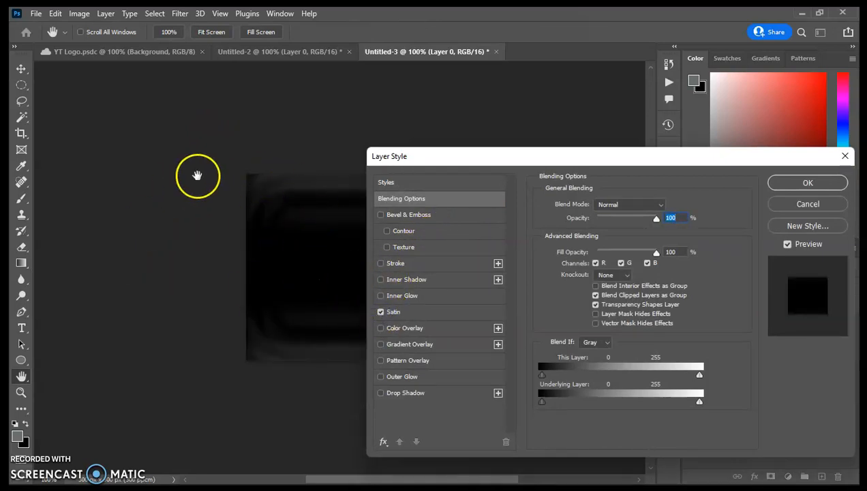
left_click(450, 316)
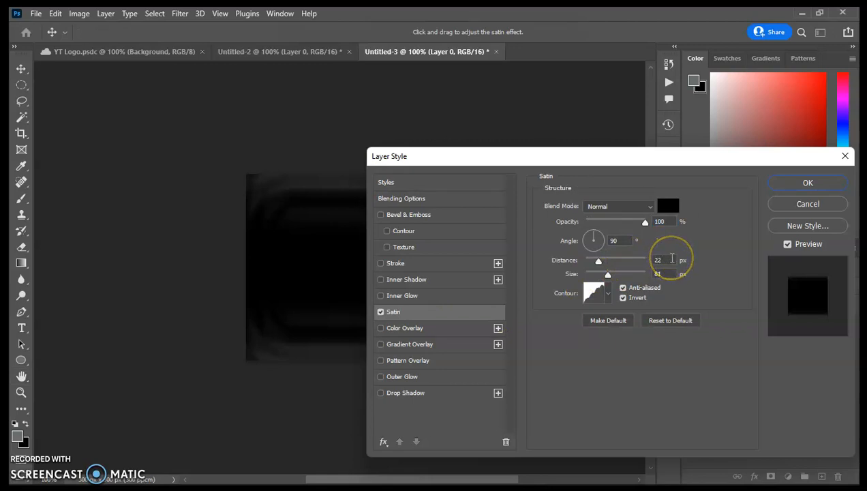
left_click(672, 259)
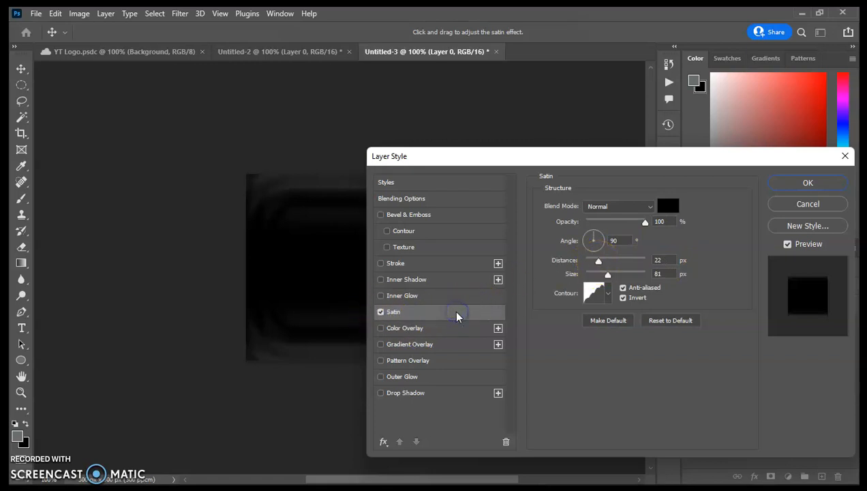
- Set the Satin effect's size to 80 px, distance to 22 px and angle to 90°
left_click(599, 262)
mouse_move(599, 261)
left_mouse_down()
mouse_move(655, 264)
mouse_move(579, 268)
mouse_move(641, 279)
mouse_move(584, 276)
mouse_move(605, 276)
left_mouse_up()
left_click(669, 274)
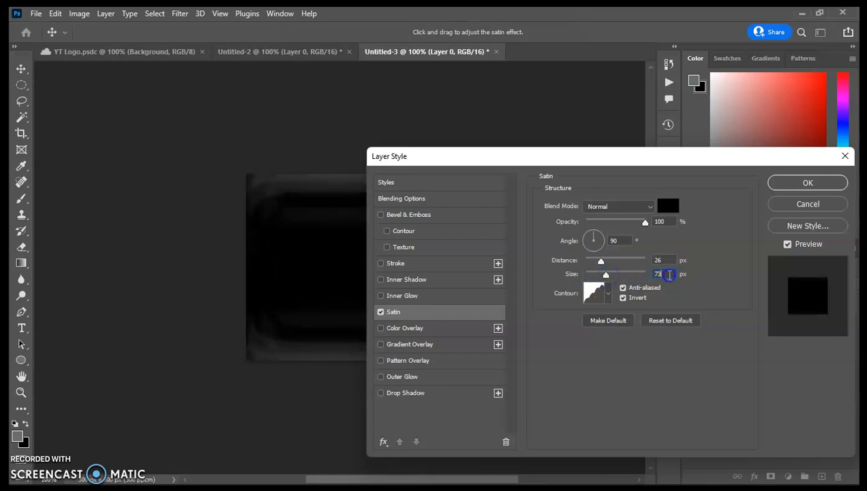
type("80")
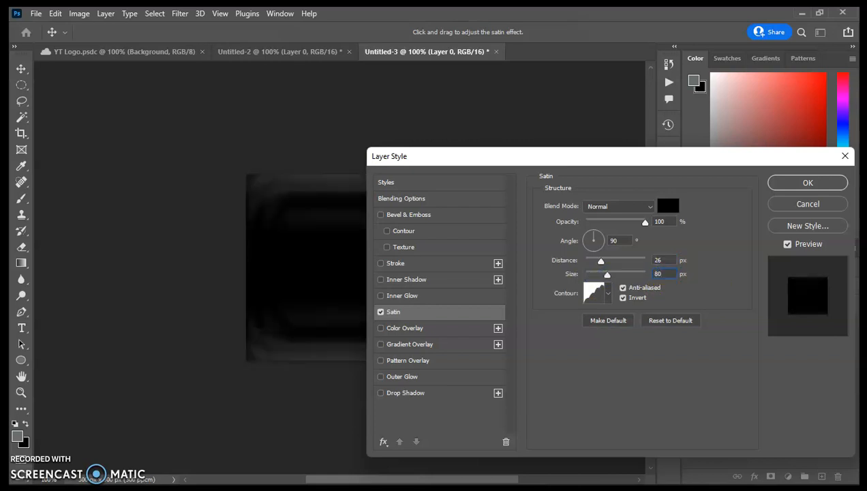
left_click(656, 259)
left_click_drag(664, 261, 652, 263)
type("2")
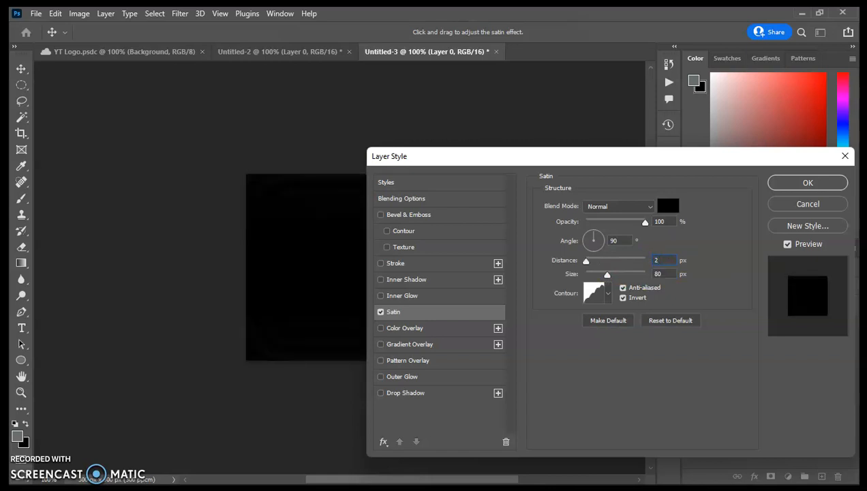
type("0")
key("BackSpace")
type("2")
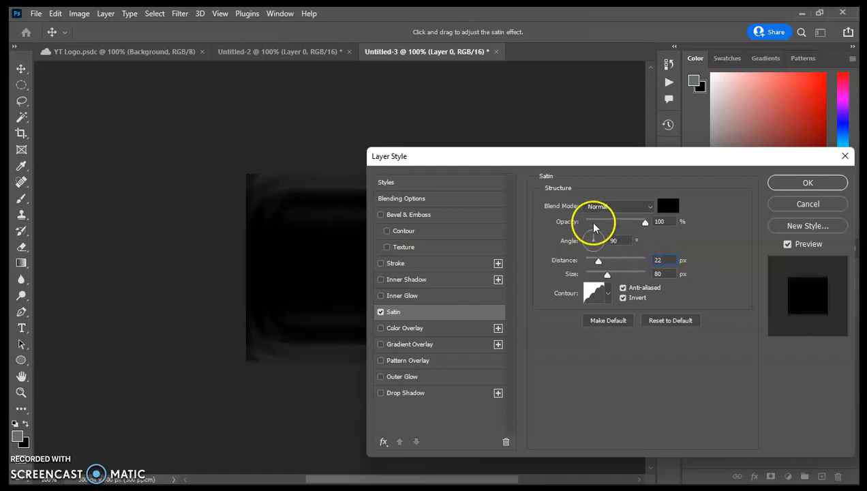
left_click(599, 241)
left_click_drag(599, 241, 591, 218)
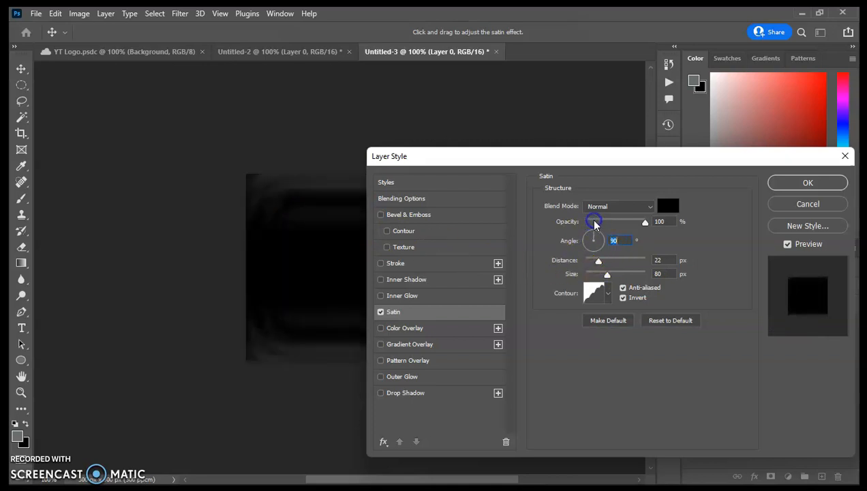
- Try several contour presets for the Satin effect, including the multi-peak and single-arch curves, and end on the stepped contour
left_click(608, 294)
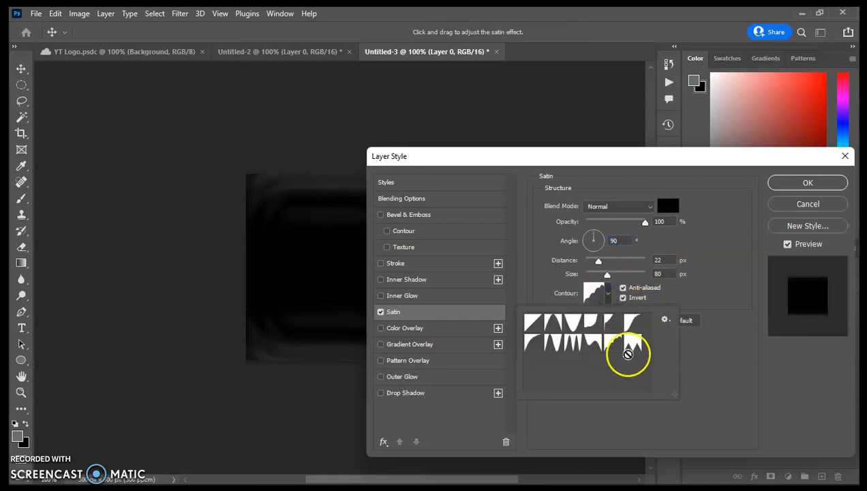
left_click(633, 344)
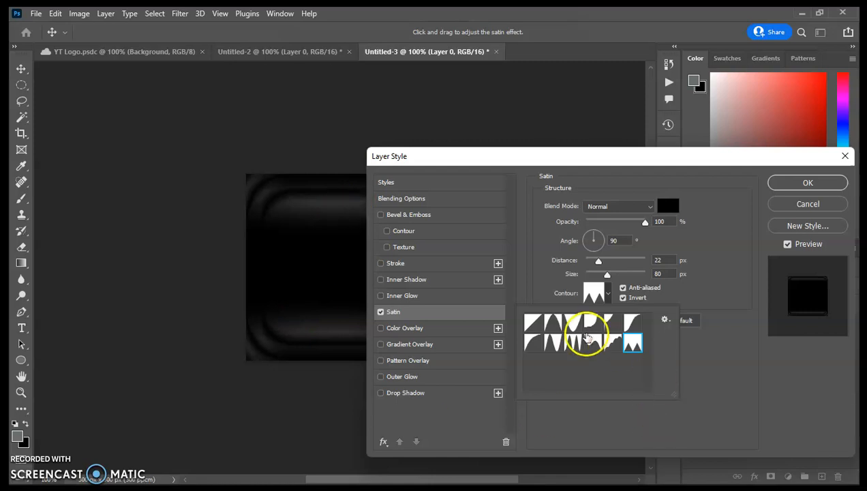
left_click(592, 343)
left_click(576, 345)
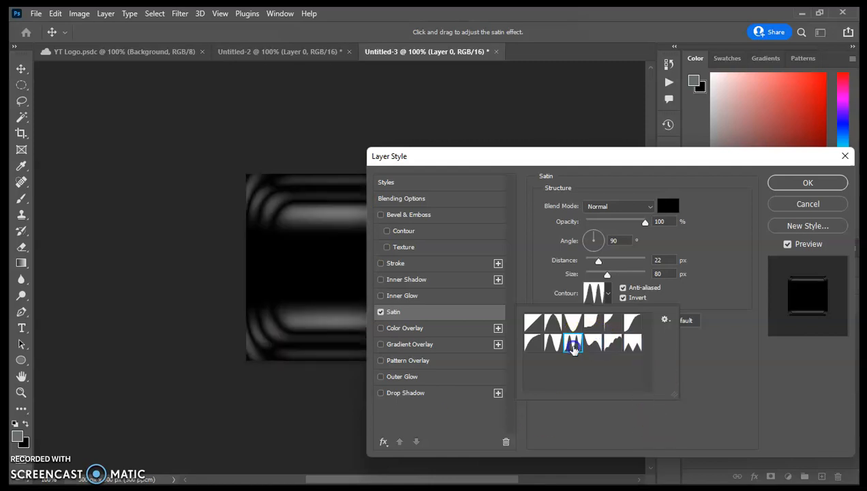
left_click_drag(513, 154, 618, 169)
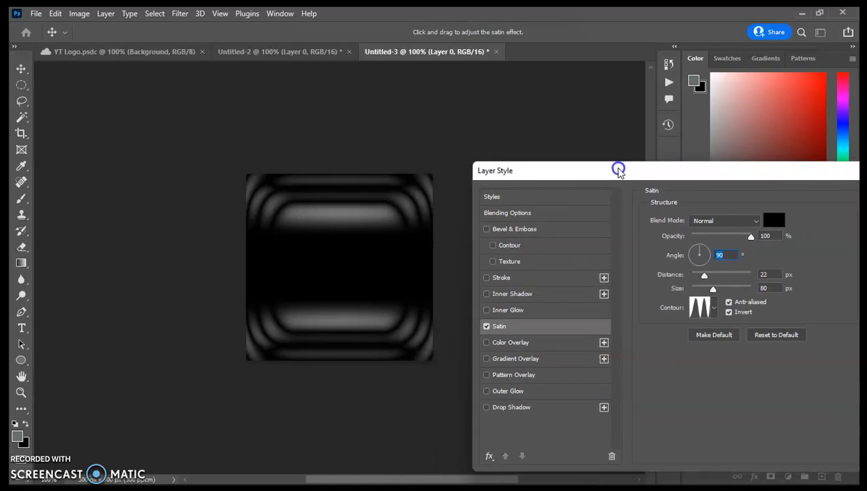
left_click(714, 308)
left_click(655, 356)
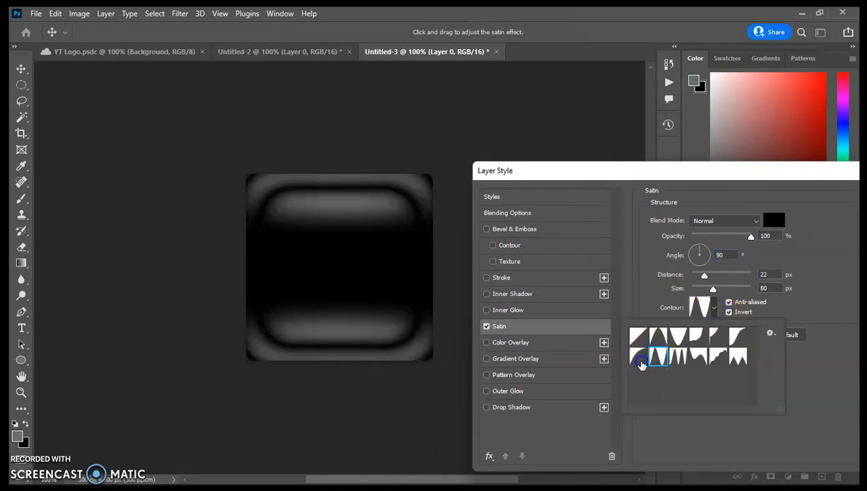
left_click(638, 336)
left_click(658, 338)
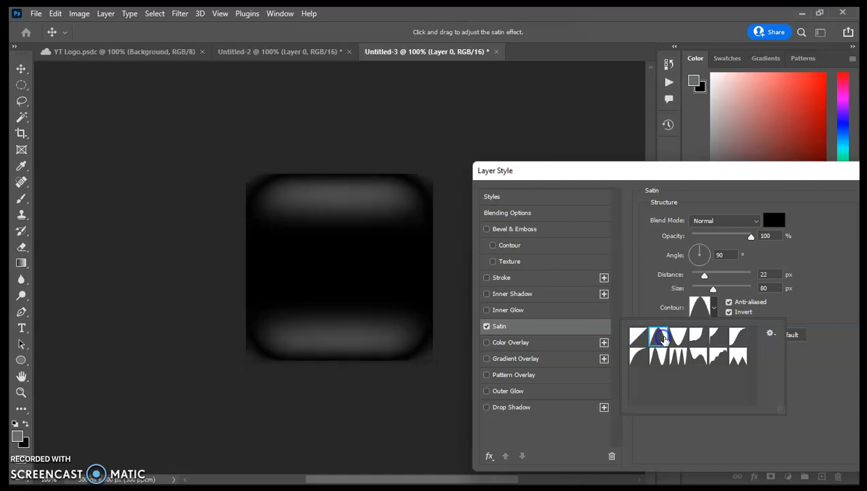
left_click(696, 339)
left_click(719, 336)
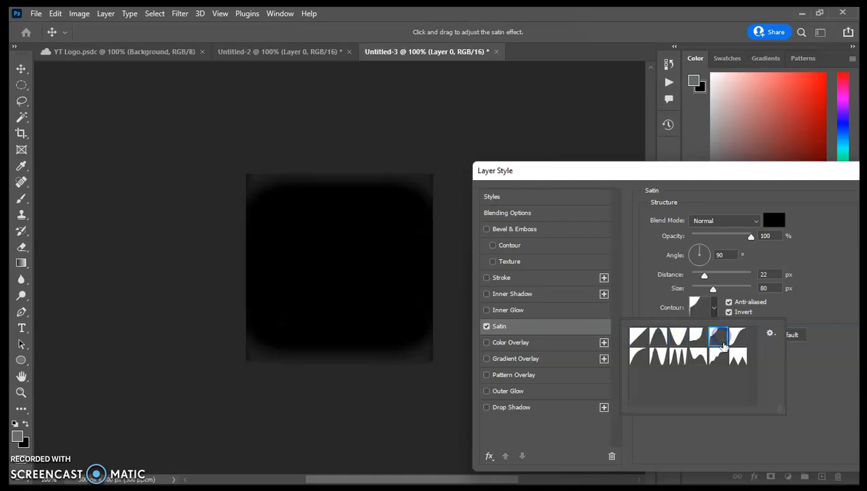
left_click(724, 358)
- Compare the Satin effect with Invert off and on, keep Invert enabled, and apply the layer style
left_click_drag(769, 181, 621, 167)
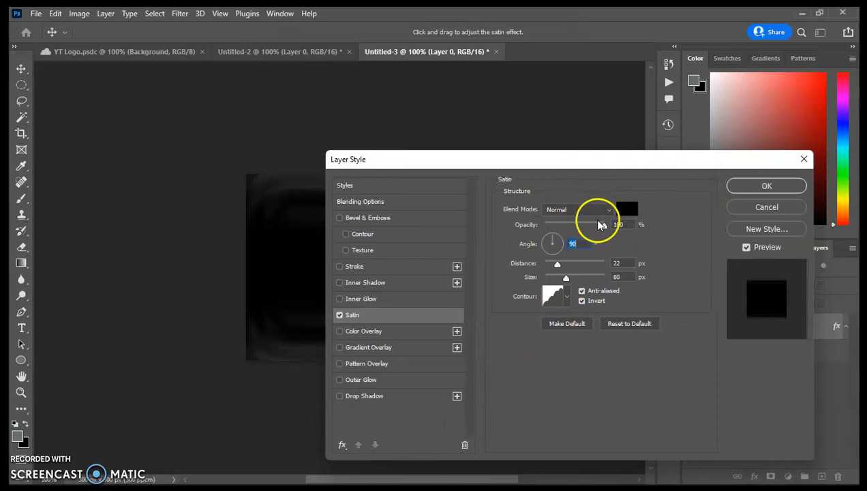
left_click(583, 304)
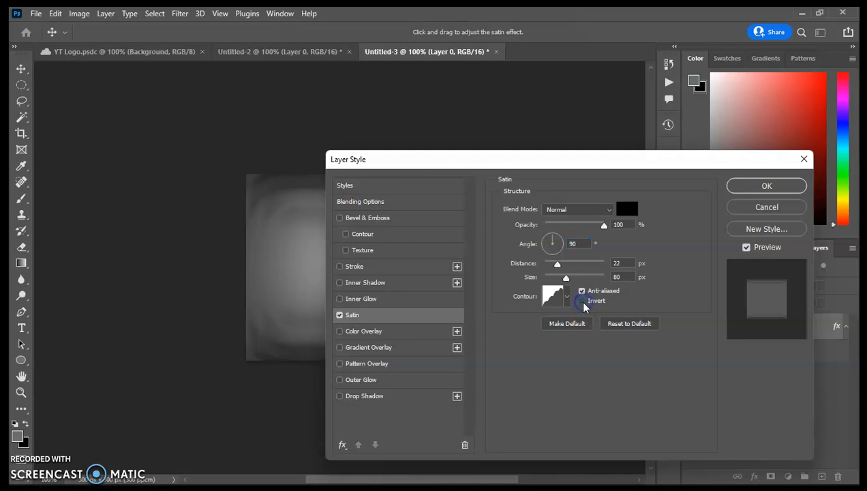
left_click_drag(503, 167, 571, 150)
left_click(648, 292)
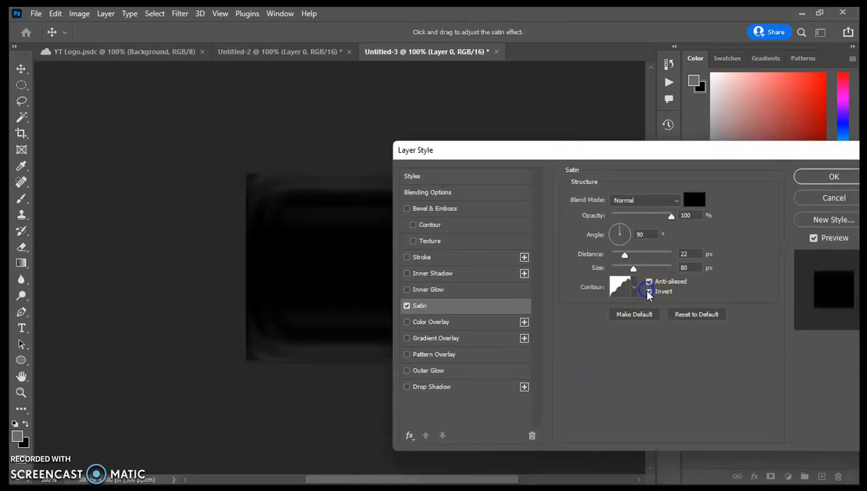
left_click_drag(733, 161, 600, 148)
left_click(696, 177)
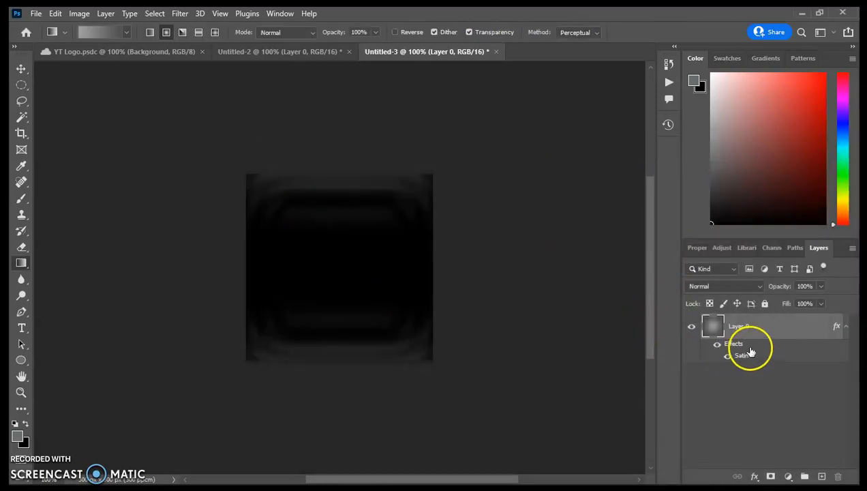
- Hide and show all of Layer 0's effects, and do the same with Satin alone, to compare the layer's look
left_click(717, 346)
left_click(717, 347)
left_click(728, 357)
left_click(728, 357)
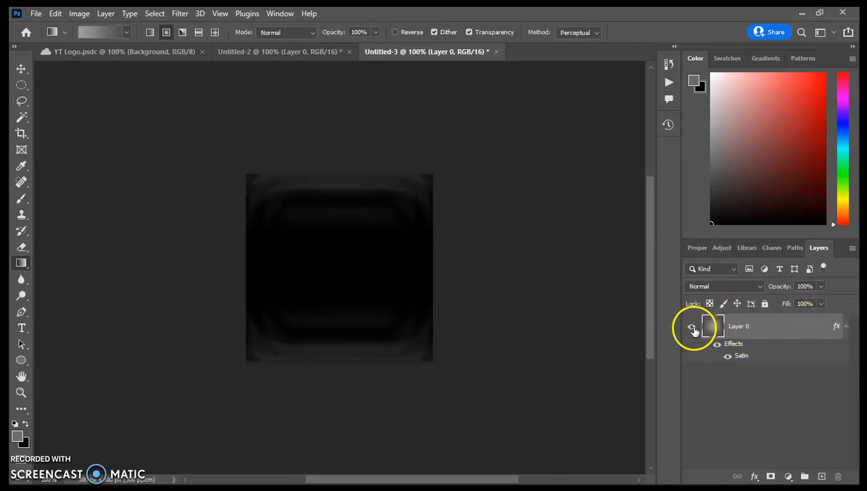
- Lock all properties of Layer 0 and rename the layer Background
left_click(765, 304)
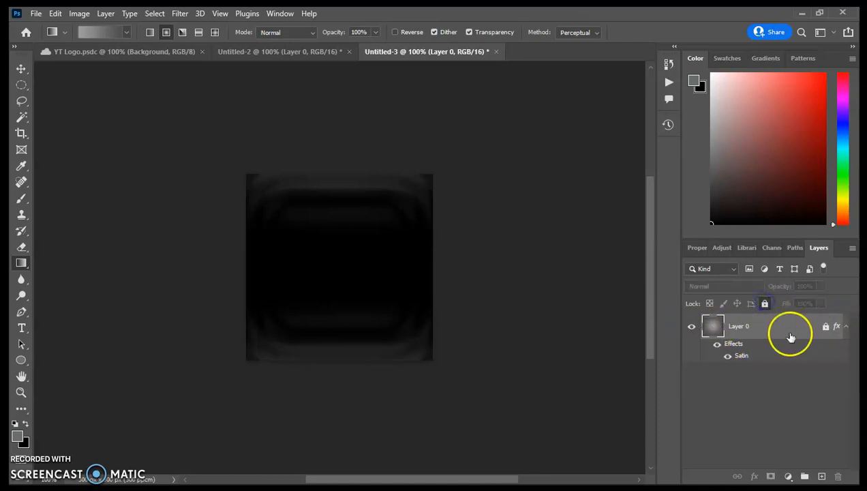
right_click(774, 330)
left_click(832, 395)
double_click(740, 326)
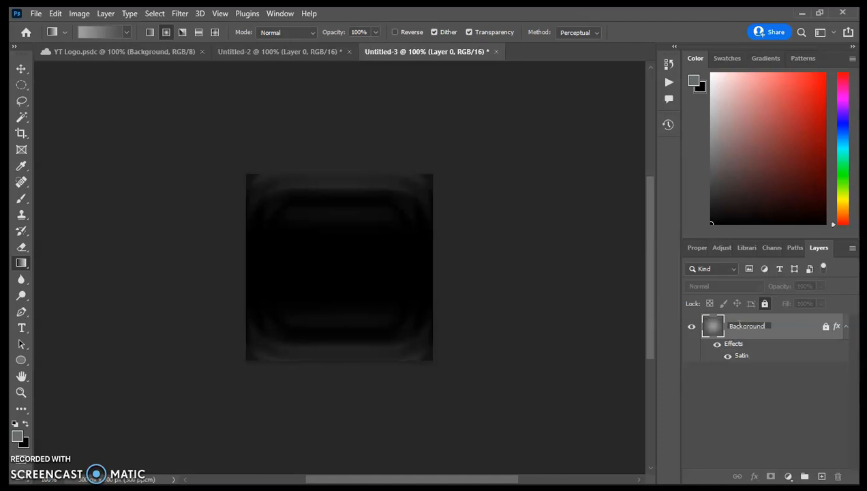
key("Return")
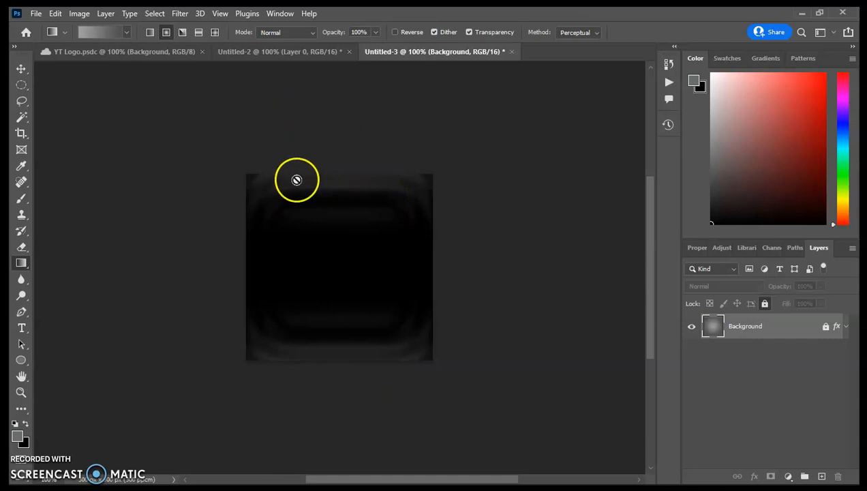
- Switch to the YT Logo.psdc document to view the logo with its Plane, Text and Background layers
left_click(165, 52)
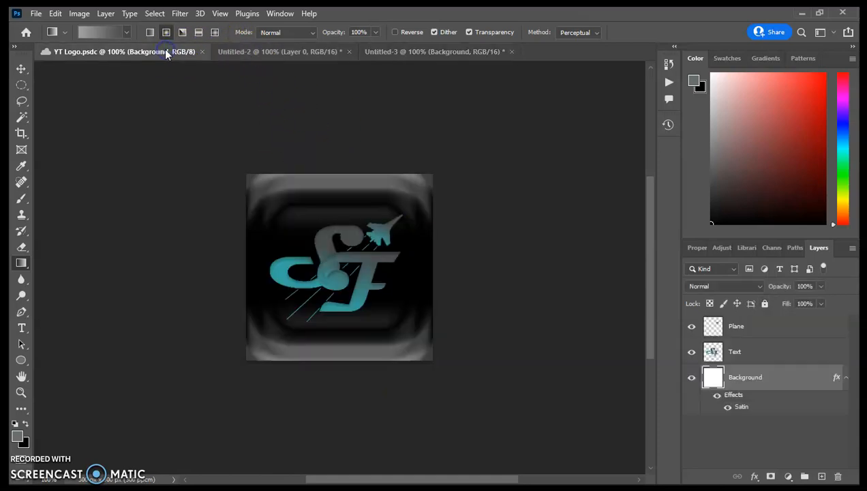